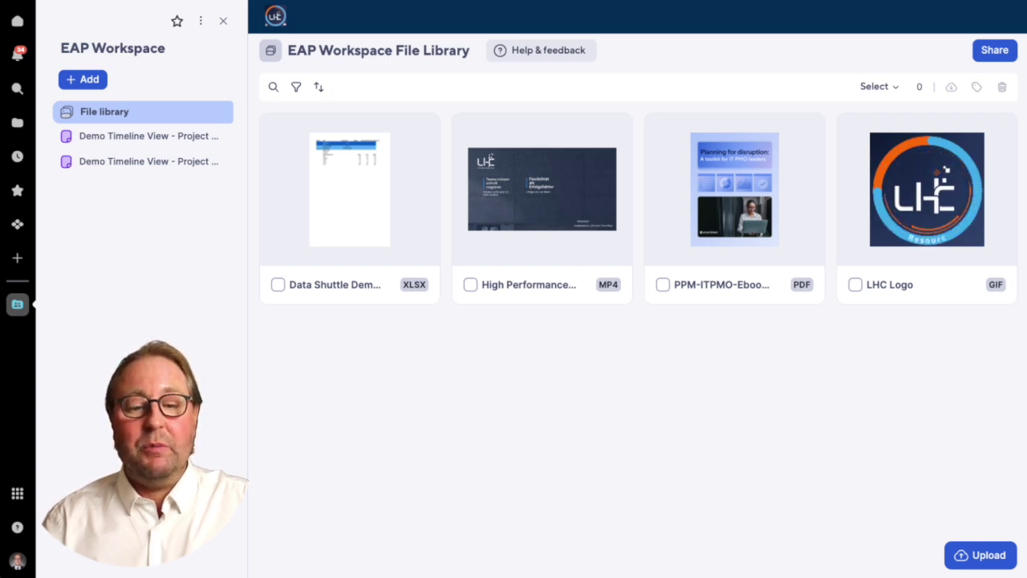
# - Open the Data Shuttle Demo File.xlsx preview and select cells D13, B12, B14, B16 and D12
pyautogui.click(356, 177)
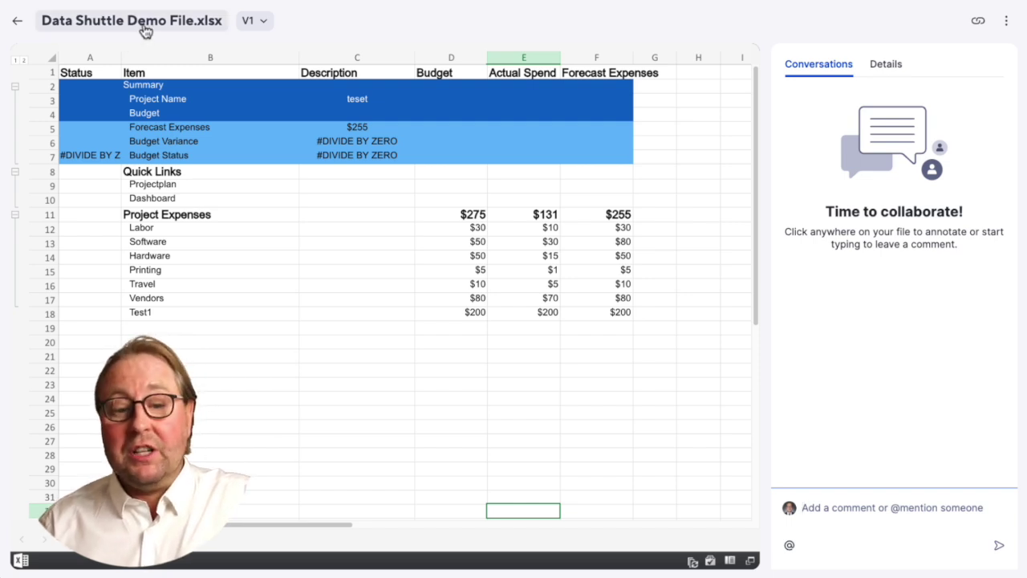
pyautogui.moveTo(567, 256)
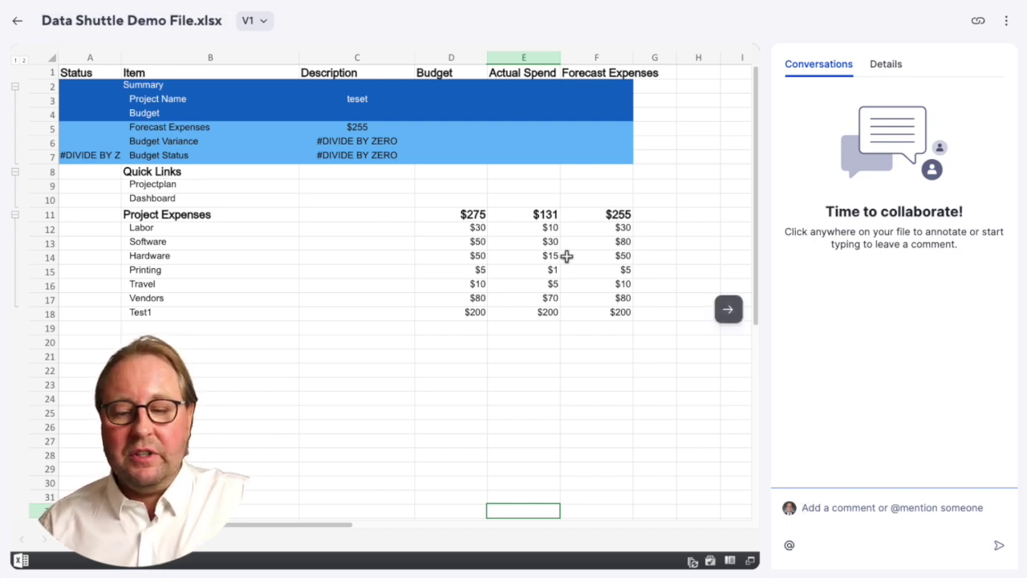
pyautogui.click(425, 242)
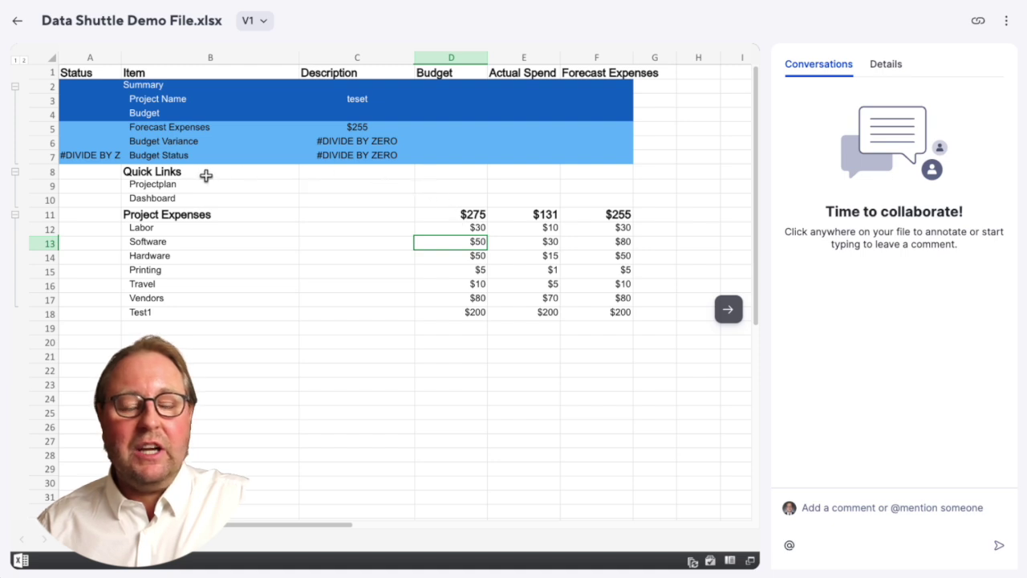
pyautogui.click(206, 229)
pyautogui.click(206, 256)
pyautogui.click(272, 280)
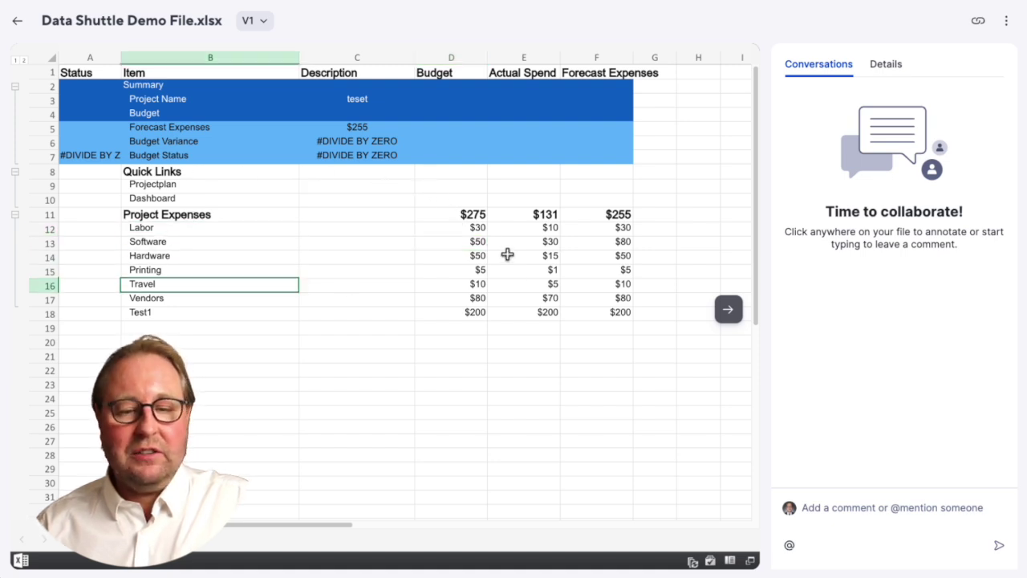
pyautogui.click(476, 229)
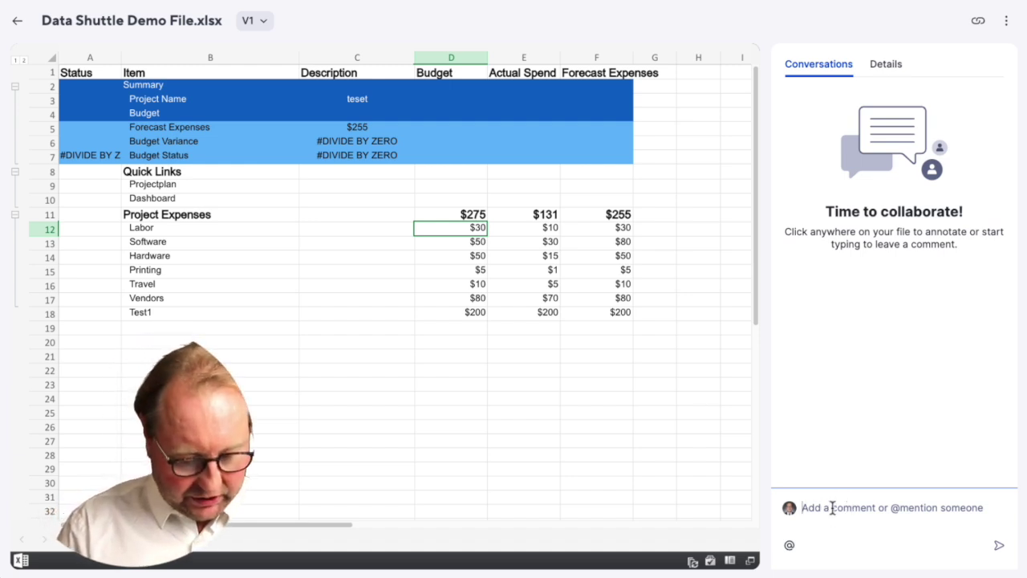
# - Post the comment 'Demo works well' on the Labor budget cell
pyautogui.write('Num')
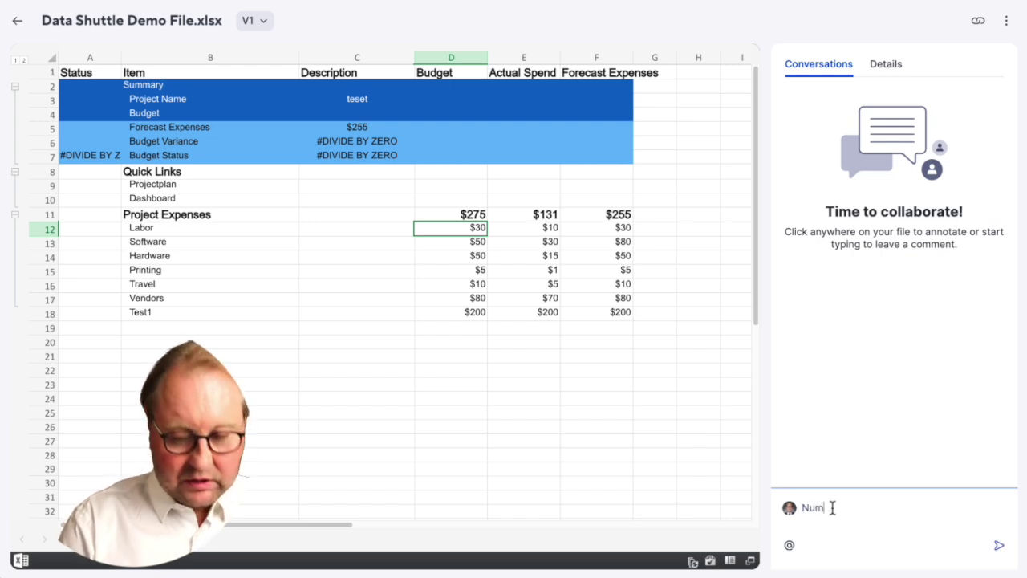
pyautogui.press('BackSpace')
pyautogui.press('BackSpace')
pyautogui.press('BackSpace')
pyautogui.write('Demo')
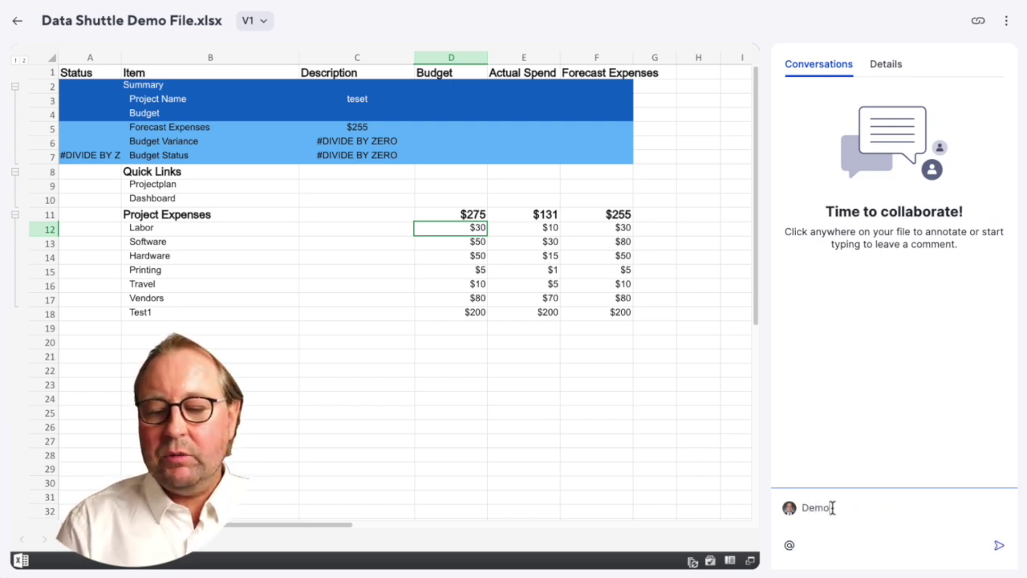
pyautogui.write(' wrok')
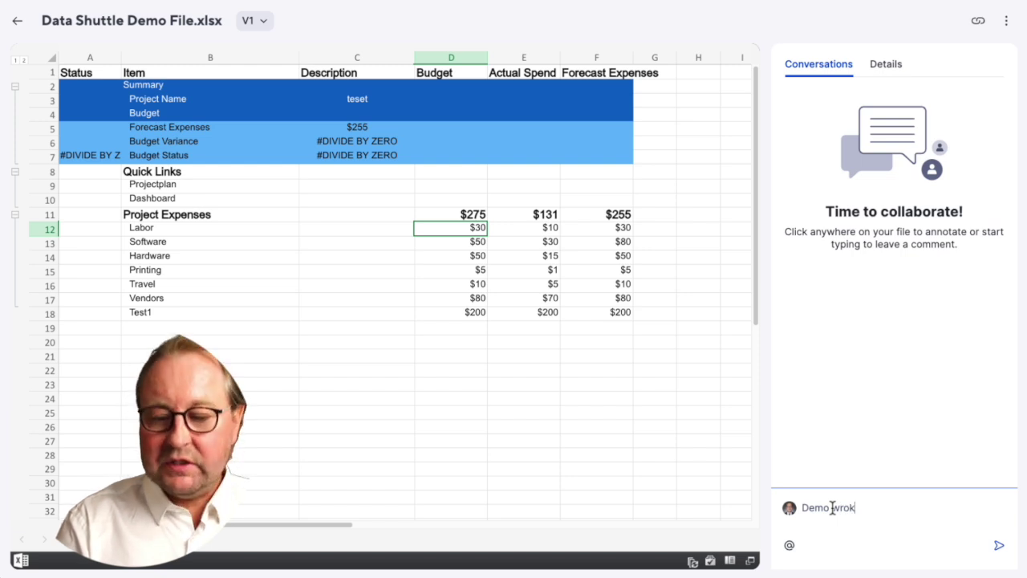
pyautogui.press('BackSpace')
pyautogui.press('BackSpace')
pyautogui.press('BackSpace')
pyautogui.write('o')
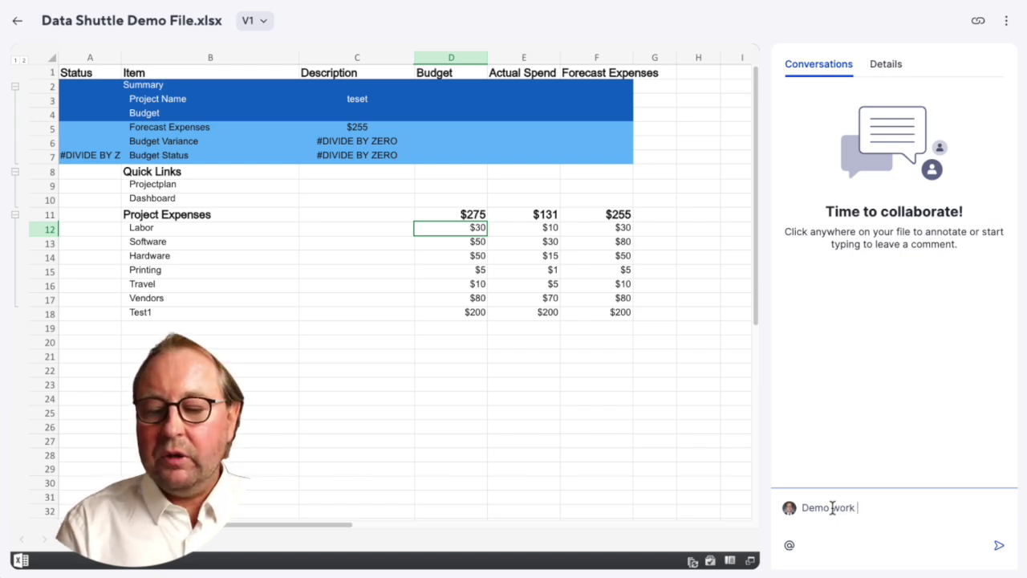
pyautogui.write('s well')
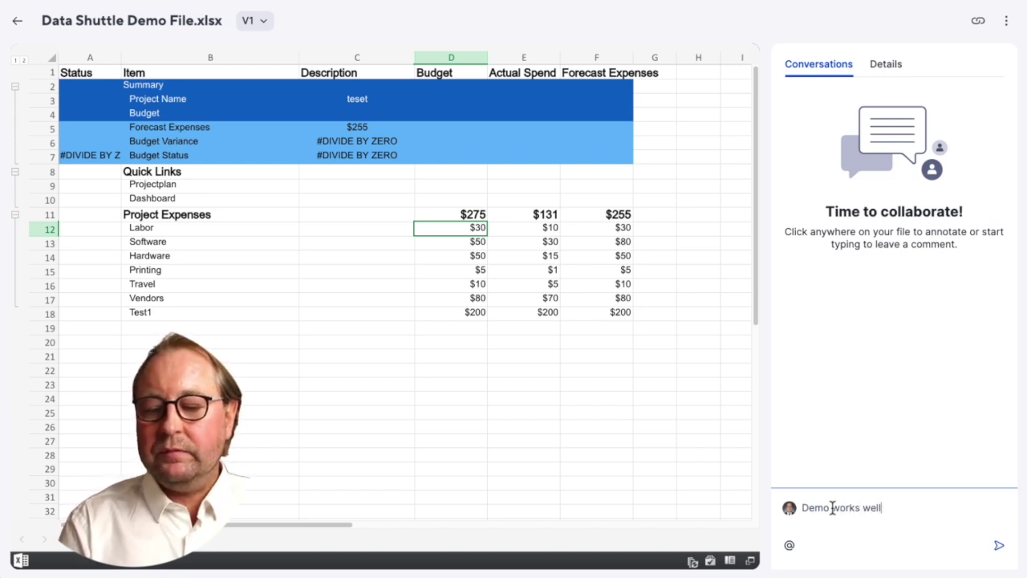
pyautogui.press('Return')
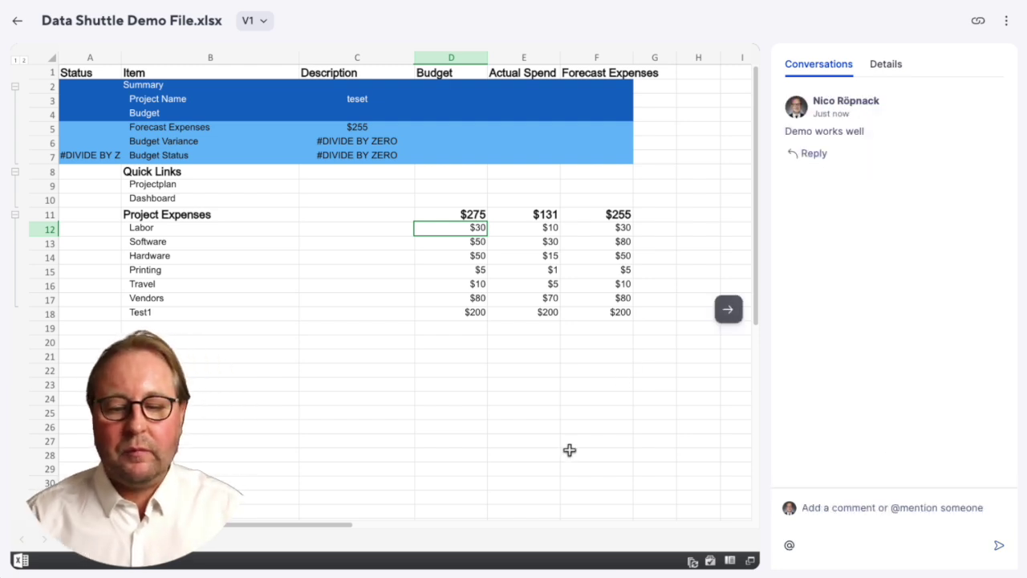
# - Select cells F28, D20 and E16, check the V1 version list, then return to the file library
pyautogui.click(571, 452)
pyautogui.click(470, 342)
pyautogui.click(523, 278)
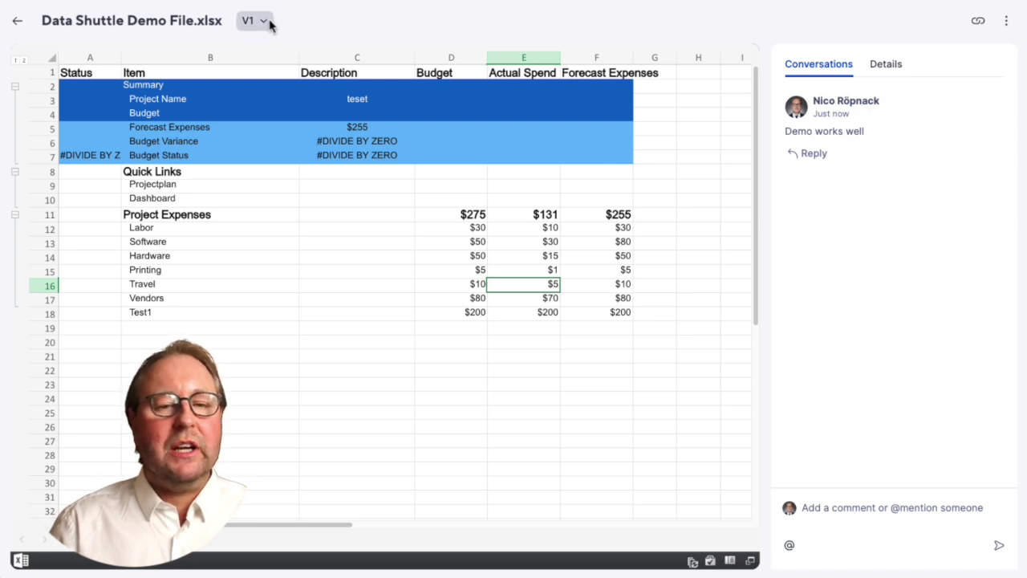
pyautogui.click(269, 23)
pyautogui.click(337, 16)
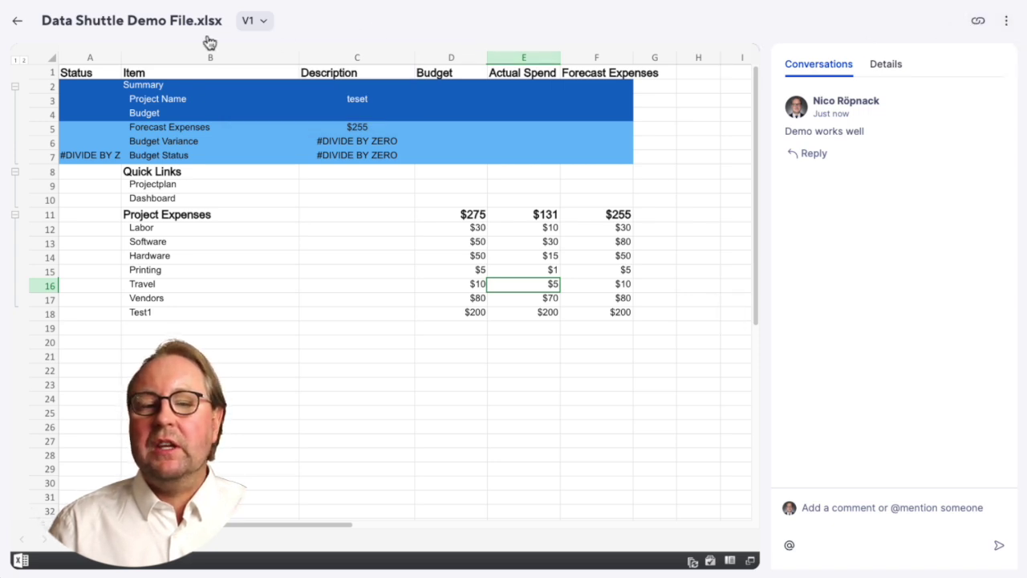
pyautogui.click(16, 26)
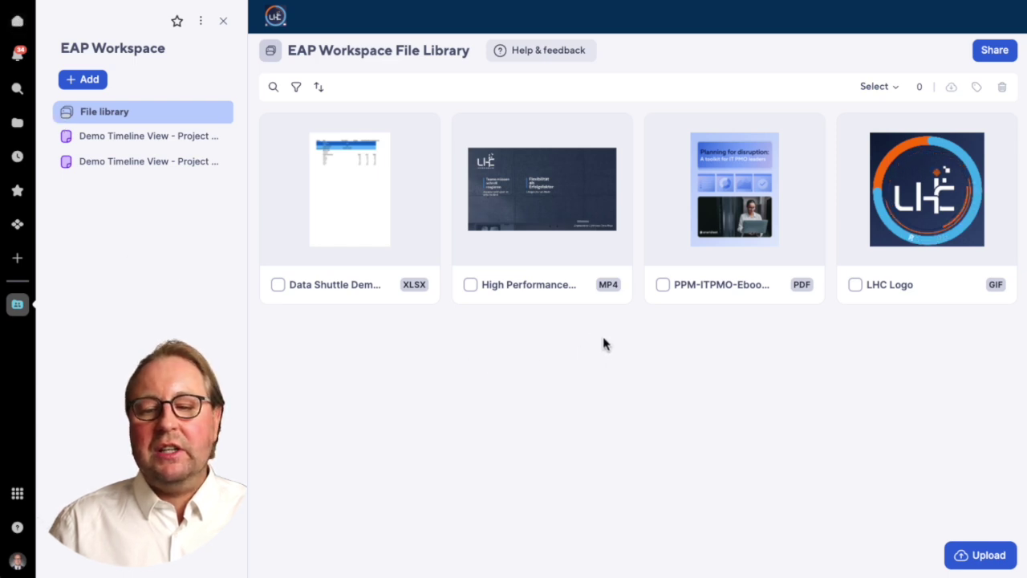
# - Play High Performance Teams Video.mp4 and jump to its 0:50 and 1:24 comments
pyautogui.click(564, 200)
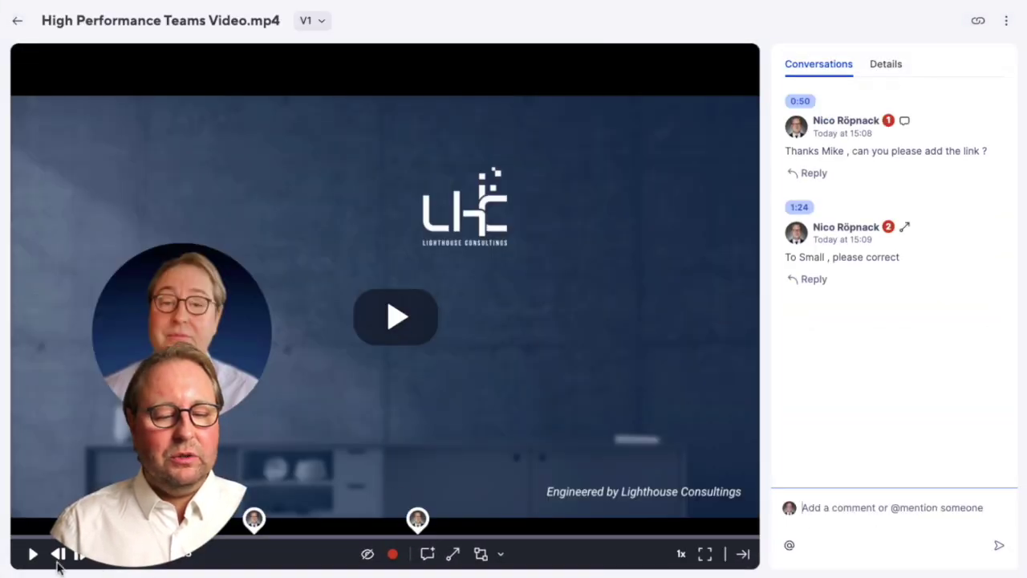
pyautogui.click(376, 334)
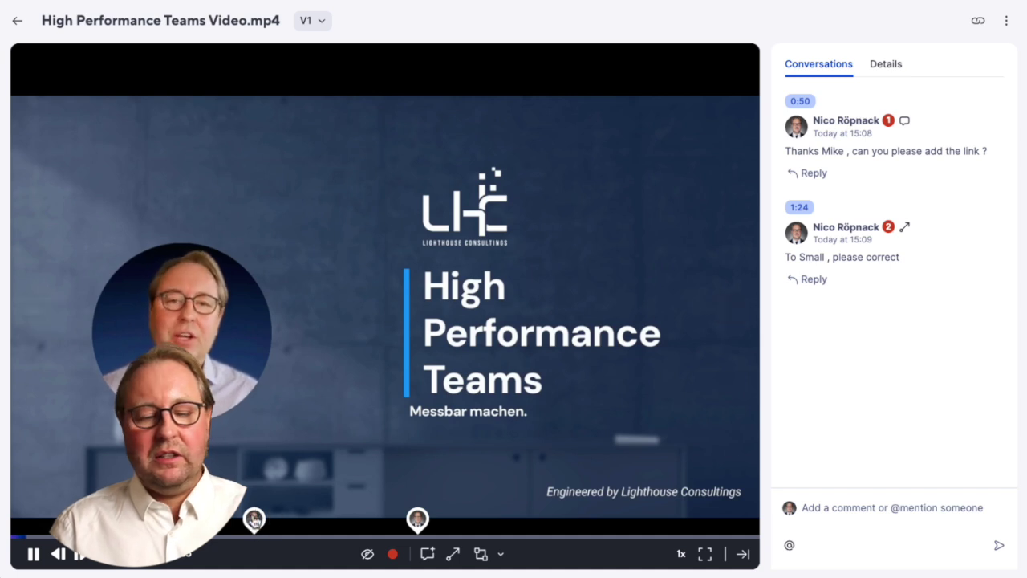
pyautogui.click(255, 522)
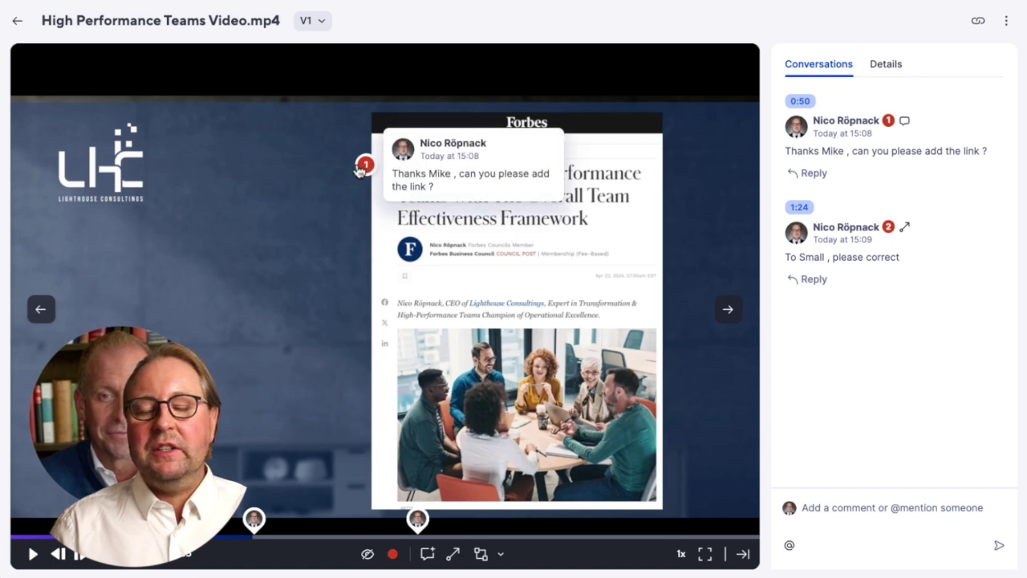
pyautogui.moveTo(365, 166)
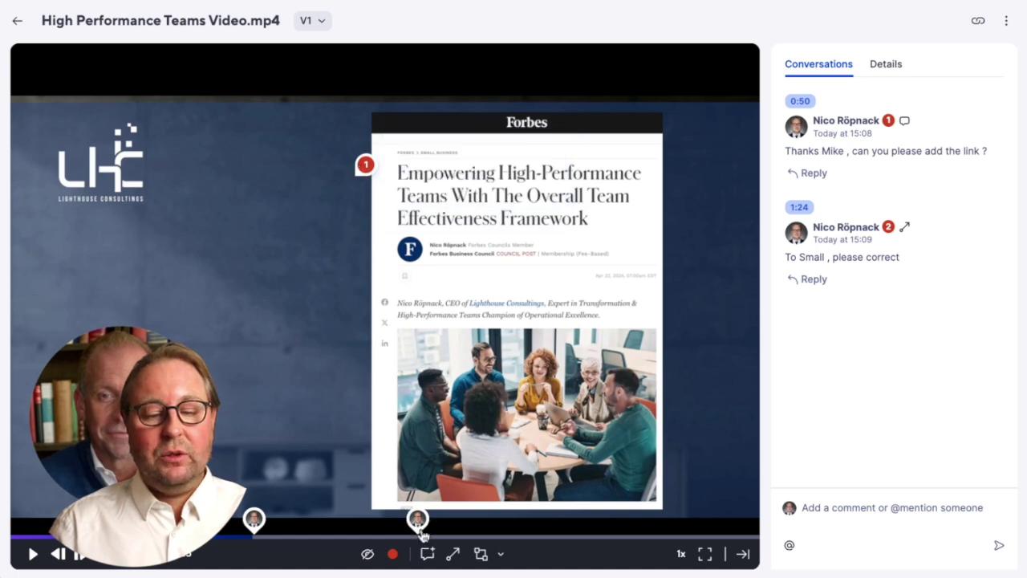
pyautogui.click(419, 530)
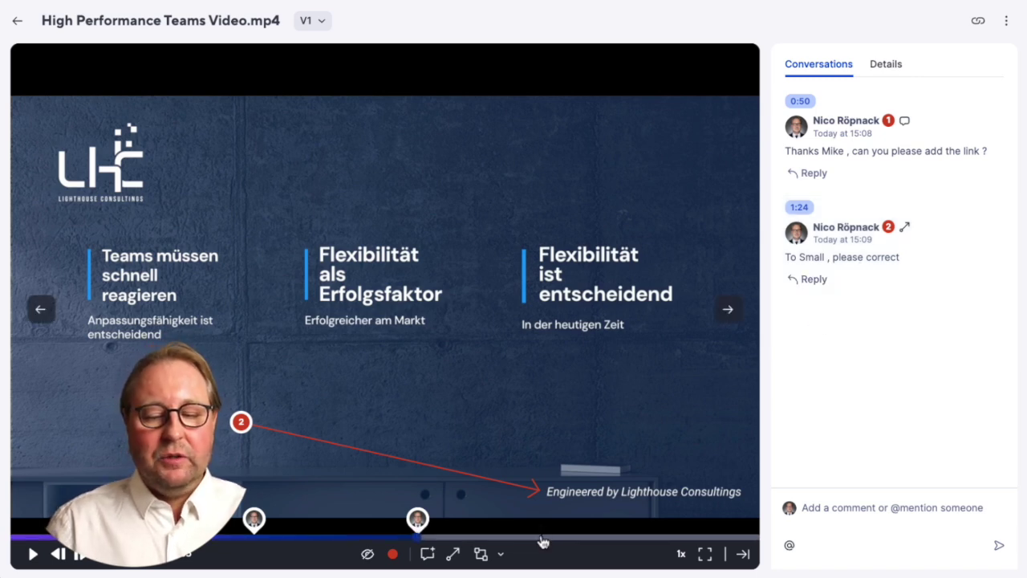
pyautogui.click(541, 534)
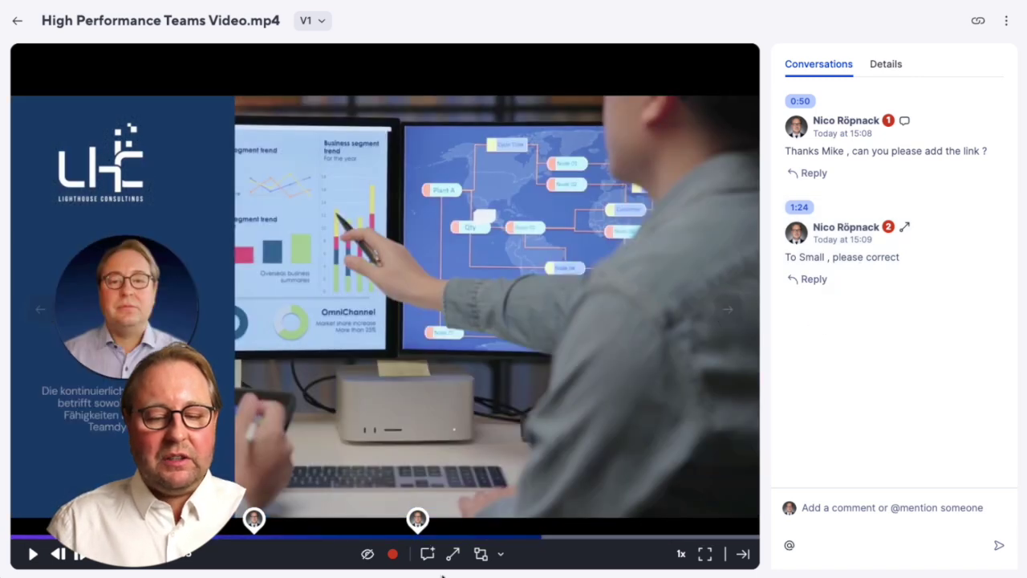
# - Pin a 'Great picture' comment on the video's monitors scene at 1:50
pyautogui.click(427, 554)
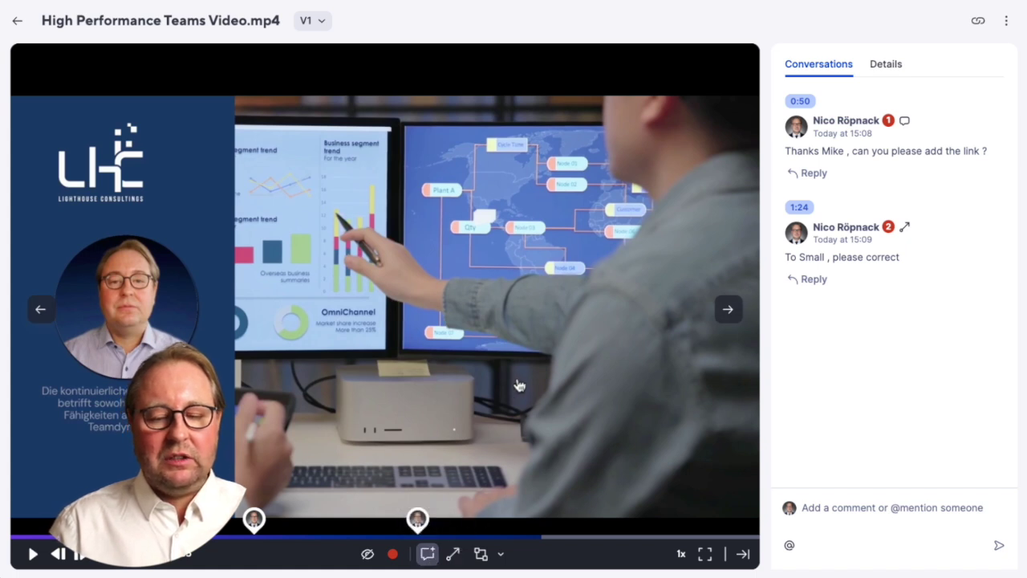
pyautogui.click(508, 333)
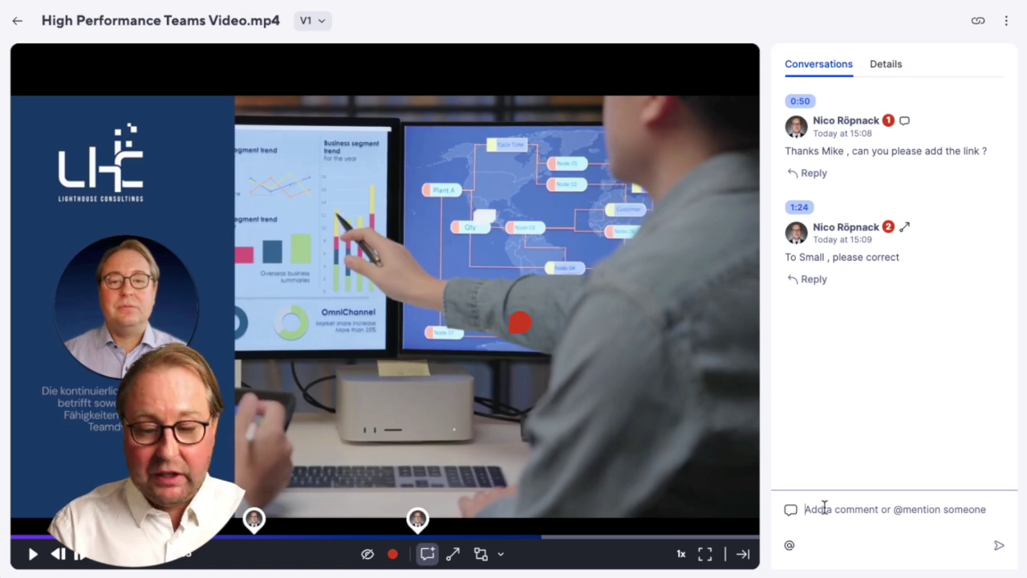
pyautogui.write('Gr')
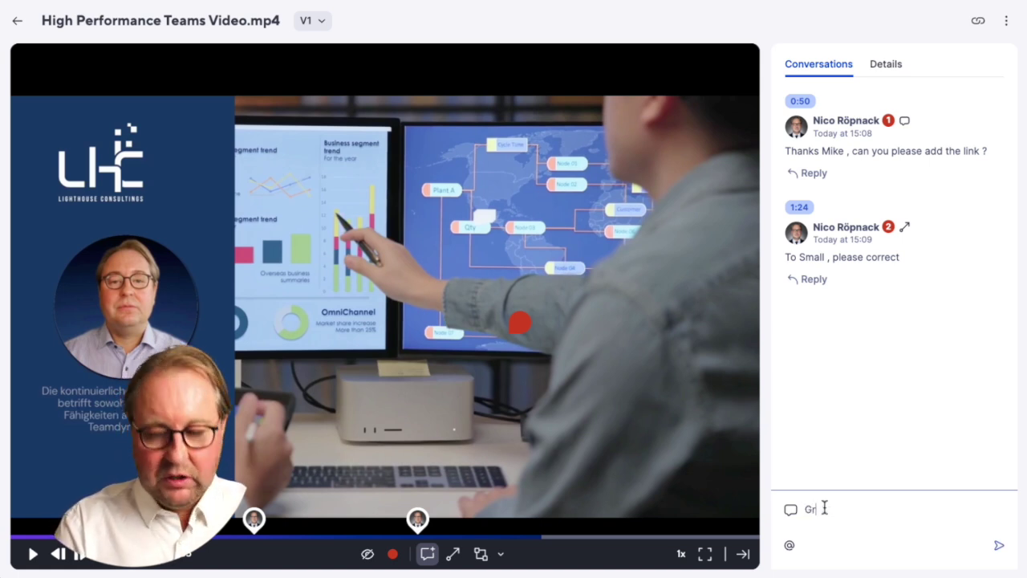
pyautogui.write('eat picture')
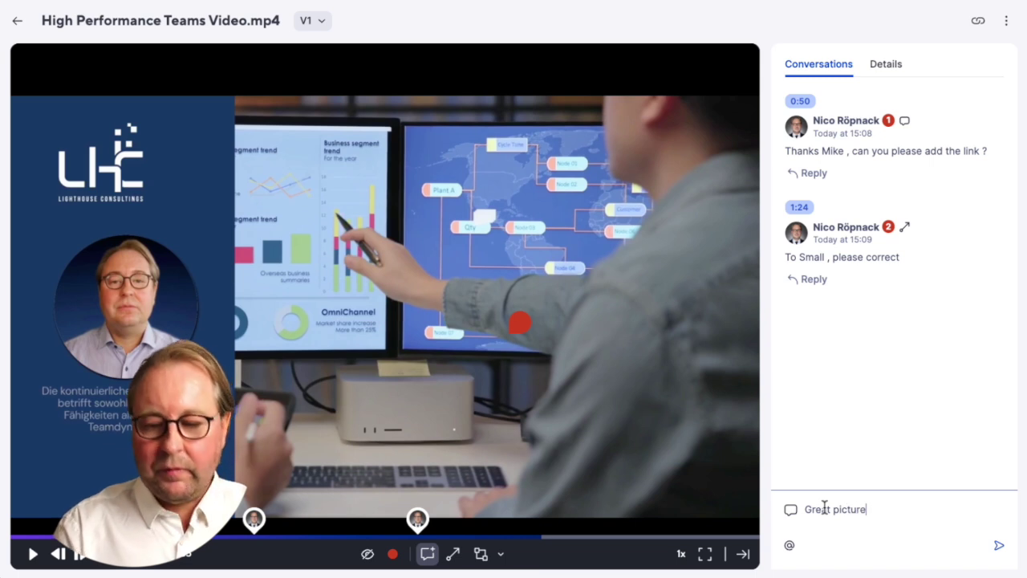
pyautogui.press('Return')
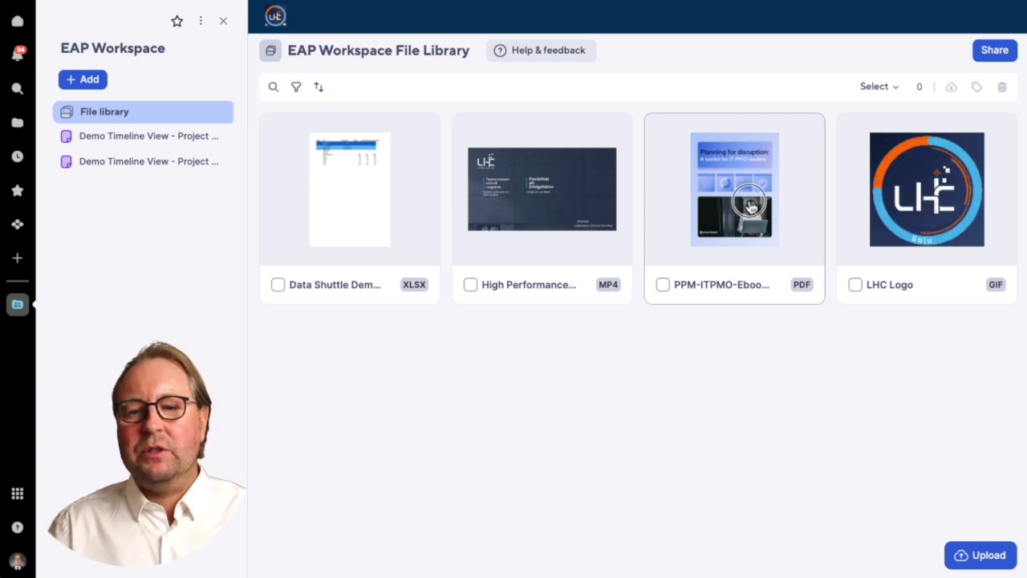
# - Open the PPM-ITPMO-Ebook-Toolkit.pdf preview from the File Library
pyautogui.click(748, 209)
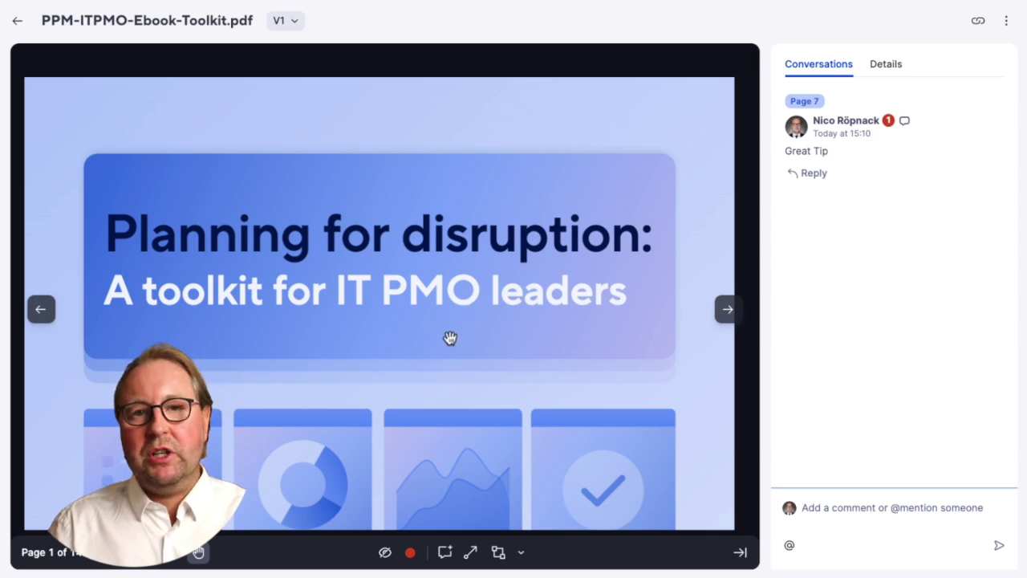
# - Scroll the ebook down to page 4's three essential jobs-to-be-done section
pyautogui.scroll(-2, 522, 257)
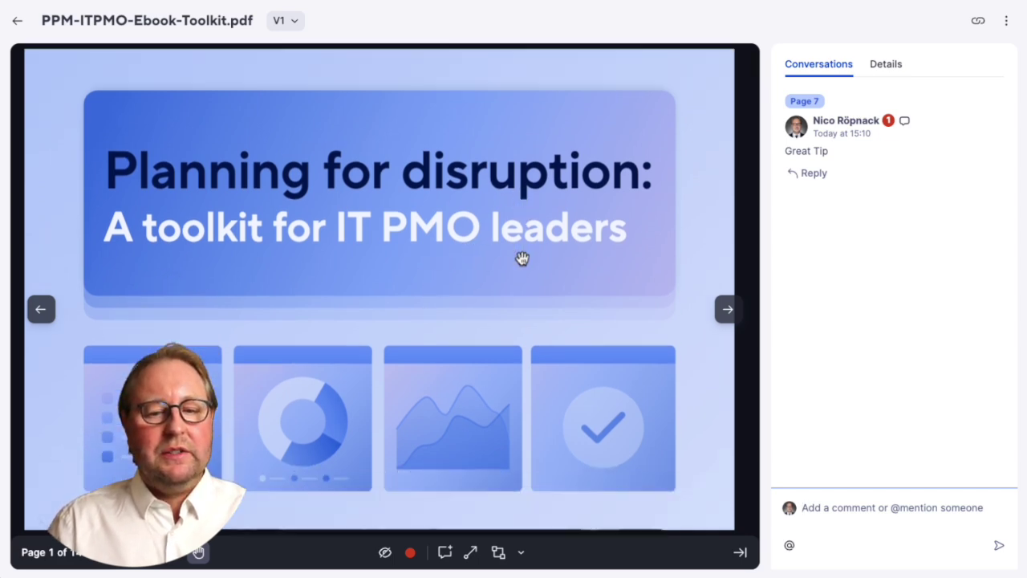
pyautogui.scroll(-3, 522, 258)
pyautogui.scroll(-3, 522, 258)
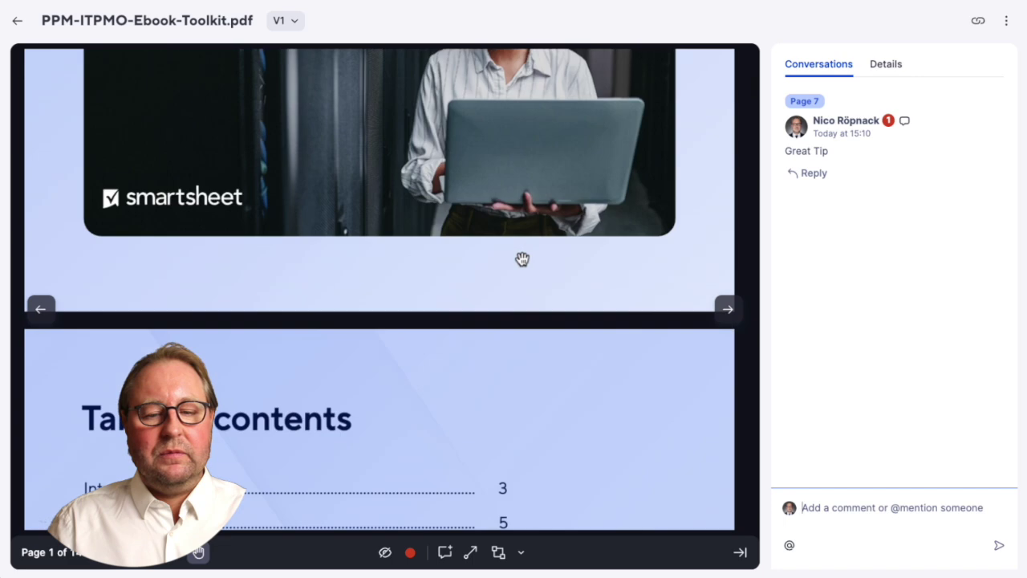
pyautogui.scroll(-5, 522, 258)
pyautogui.scroll(-5, 505, 292)
pyautogui.scroll(-2, 505, 291)
pyautogui.scroll(-5, 502, 291)
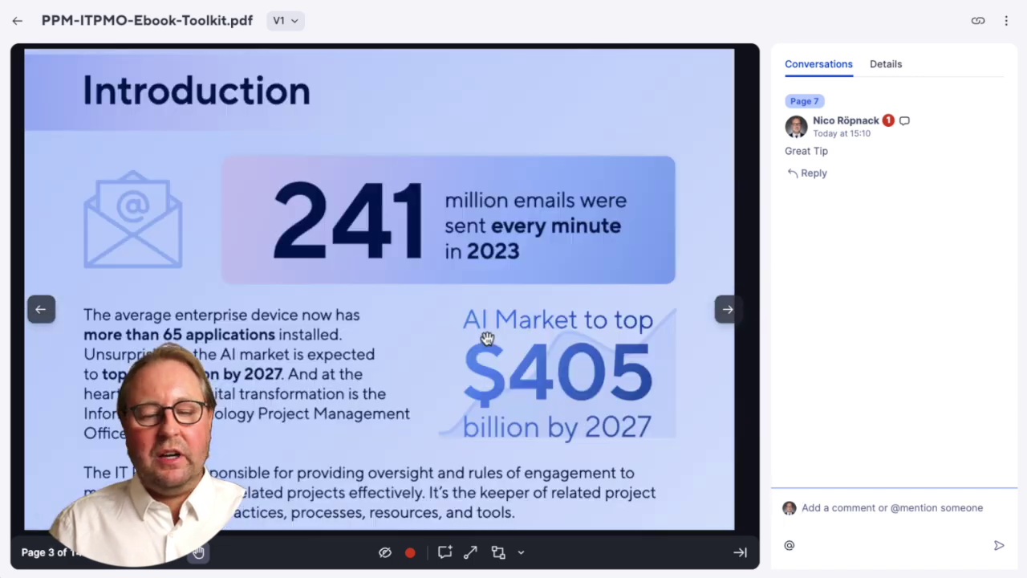
pyautogui.scroll(-4, 487, 339)
pyautogui.scroll(-1, 487, 339)
pyautogui.scroll(-4, 487, 338)
pyautogui.scroll(-3, 487, 339)
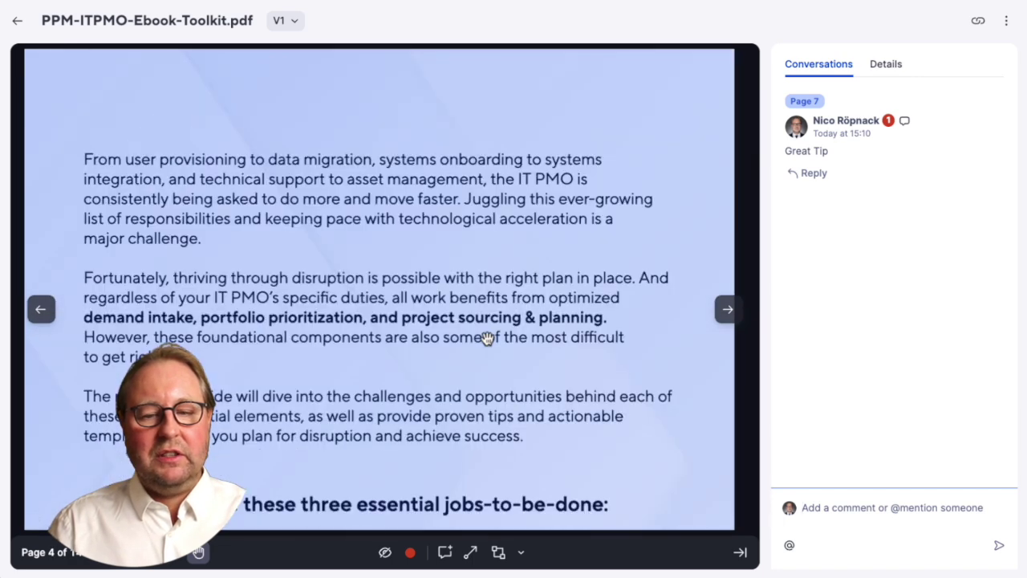
pyautogui.scroll(-5, 487, 339)
pyautogui.scroll(-2, 488, 339)
pyautogui.scroll(3, 484, 331)
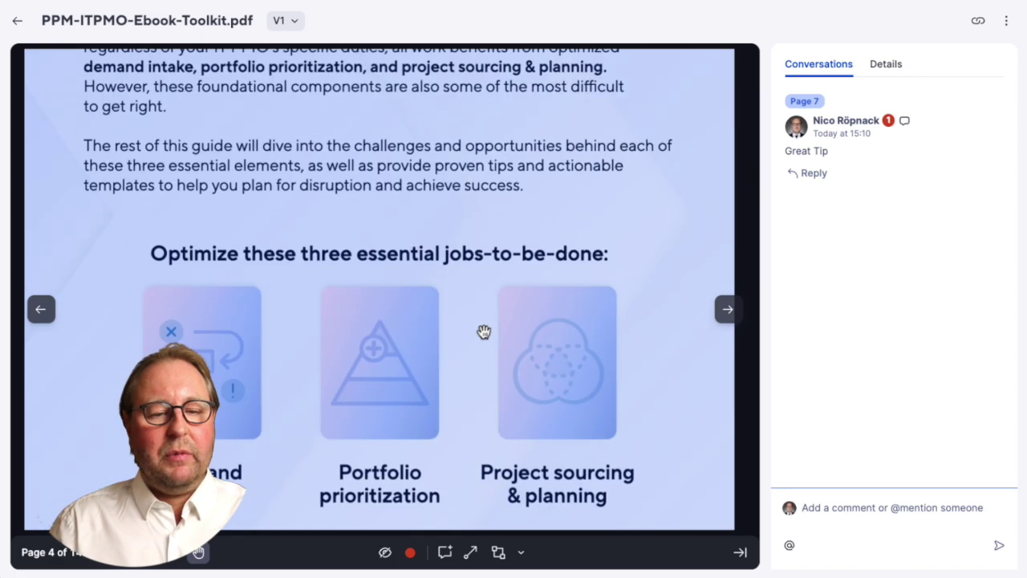
pyautogui.scroll(-1, 484, 331)
pyautogui.scroll(-1, 484, 332)
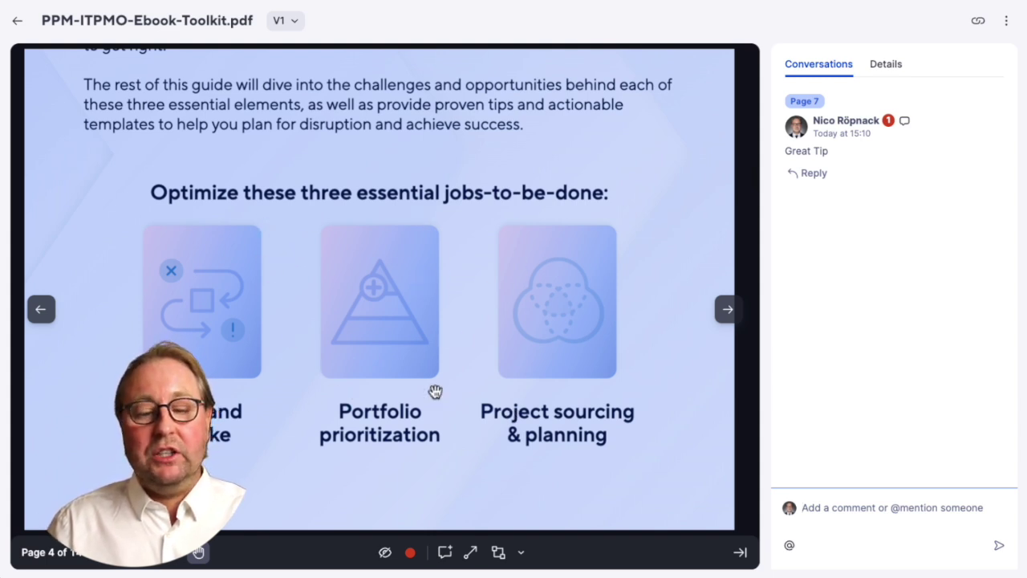
pyautogui.click(472, 553)
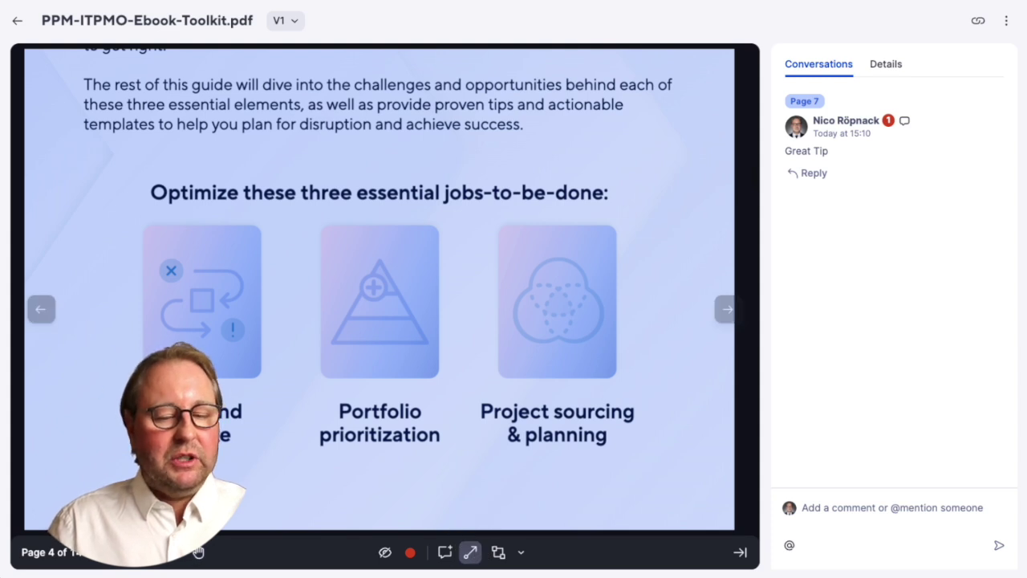
# - Pin a blue comment on page 4's jobs-to-be-done heading calling this process step critical
pyautogui.click(410, 552)
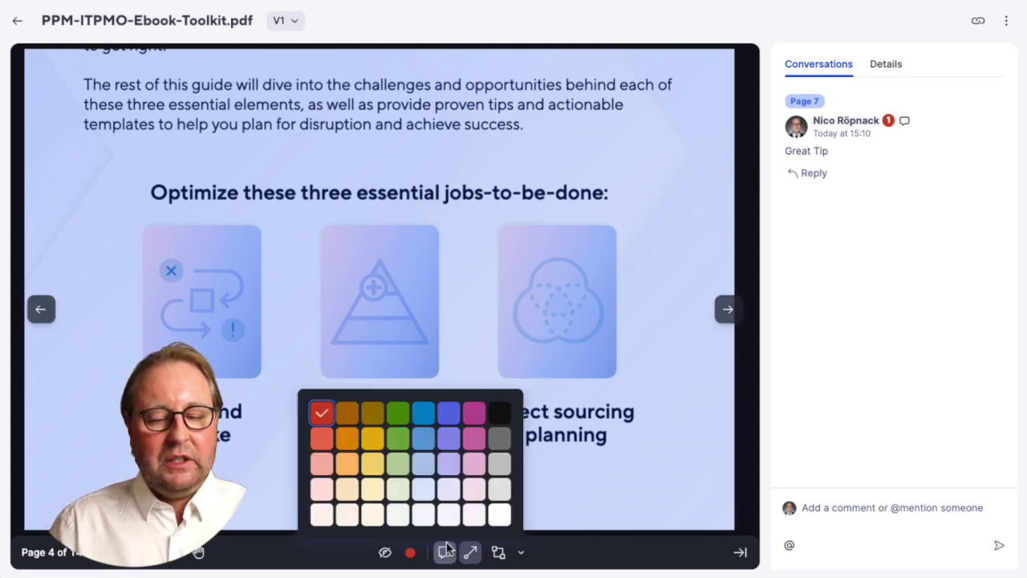
pyautogui.click(422, 437)
pyautogui.click(447, 556)
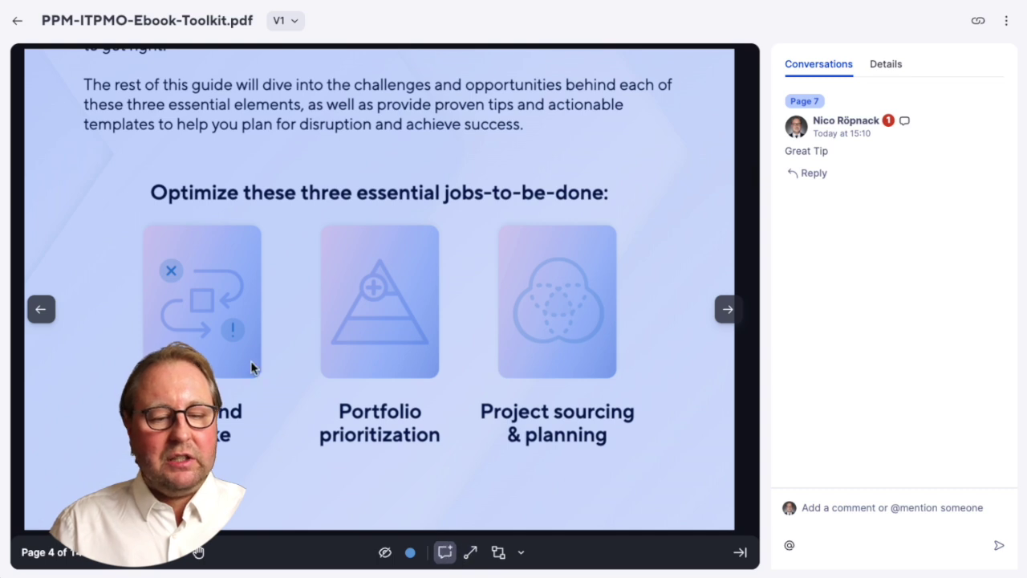
pyautogui.click(878, 557)
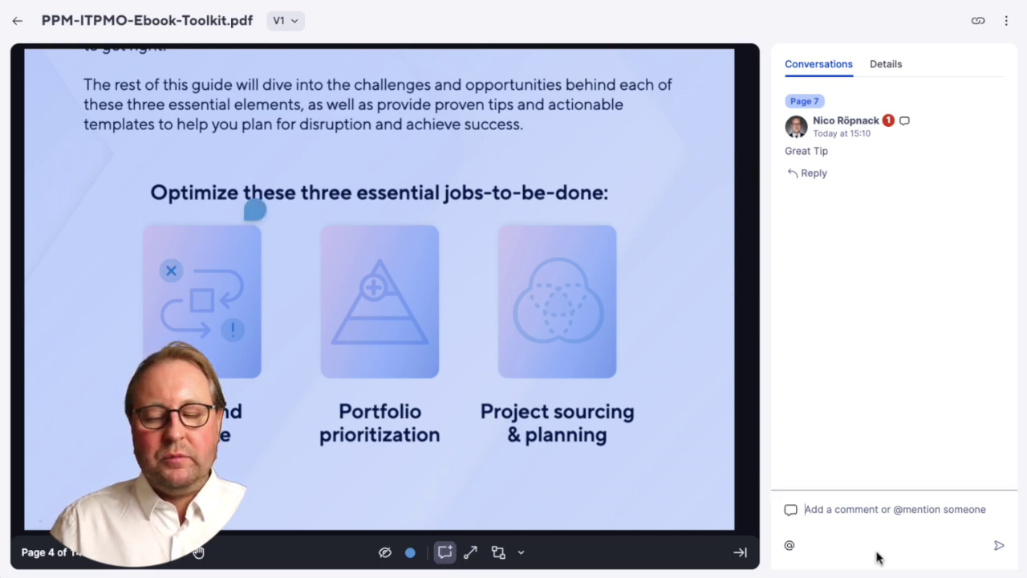
pyautogui.write('Thi')
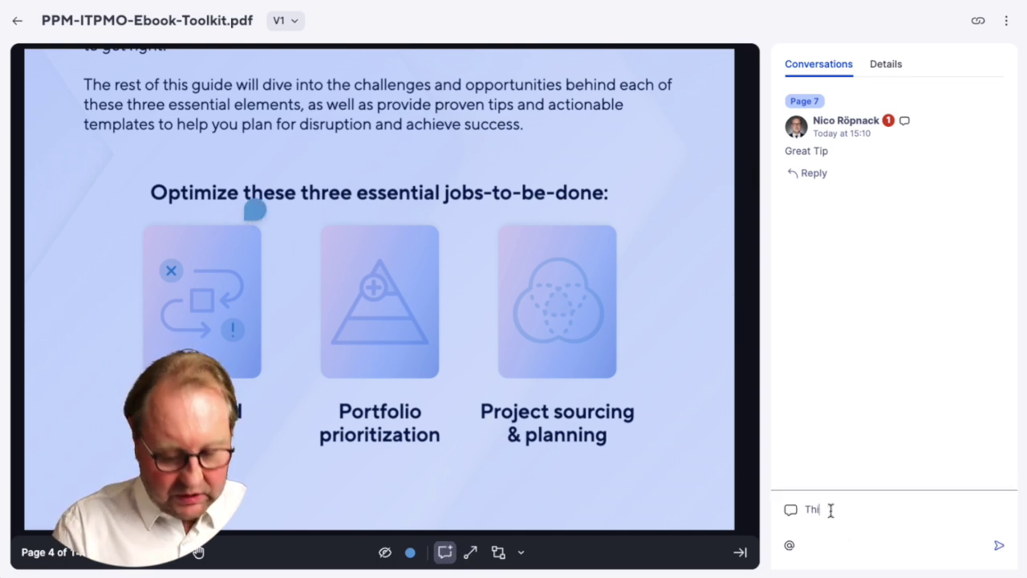
pyautogui.write('s')
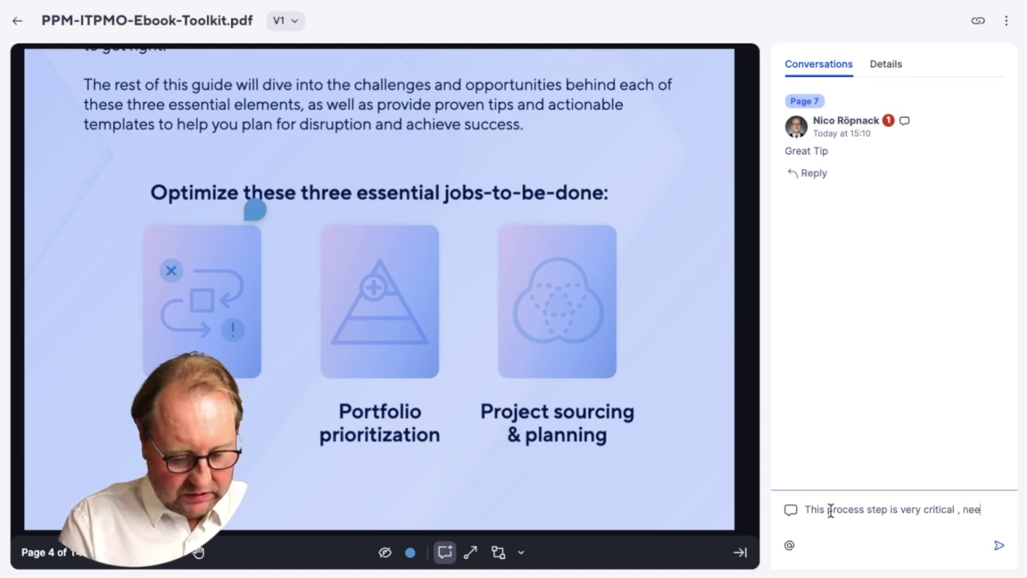
pyautogui.write('me addional infos for control')
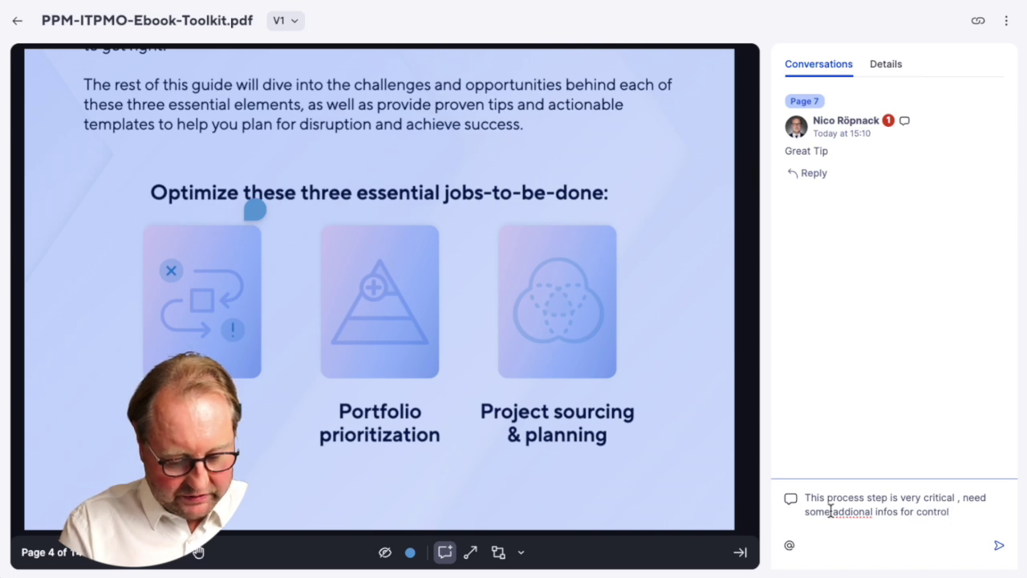
pyautogui.write(' center insite')
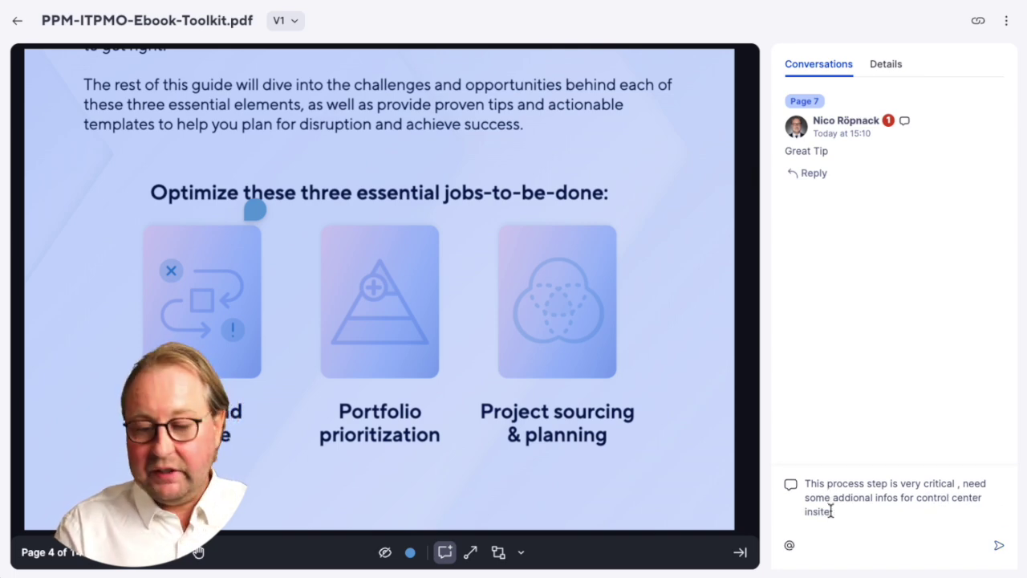
pyautogui.press('Return')
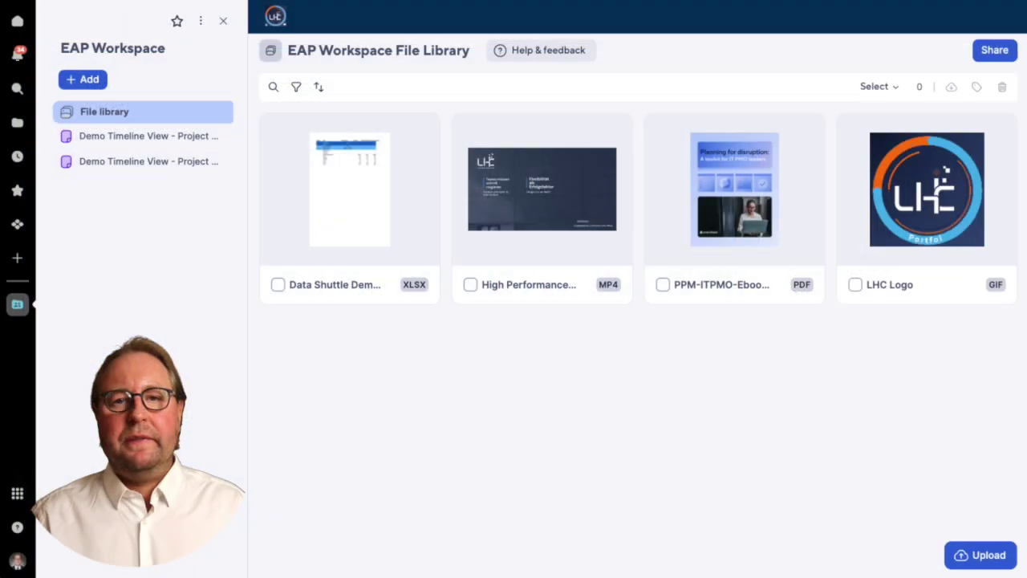